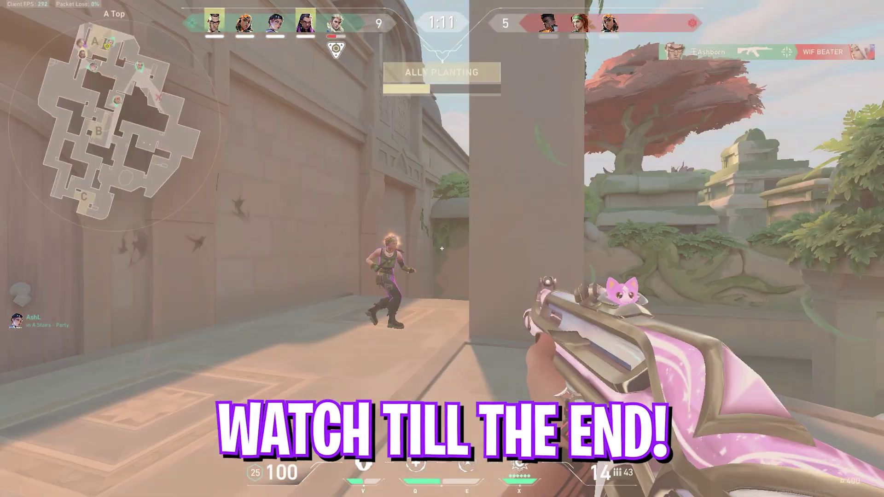
click(441, 249)
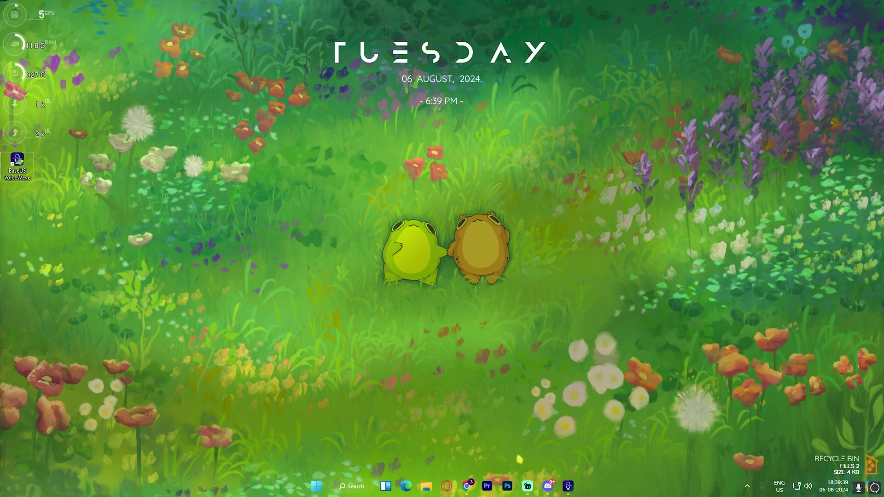
- Switch to Discord and open the Appearance page of the user settings
click(554, 491)
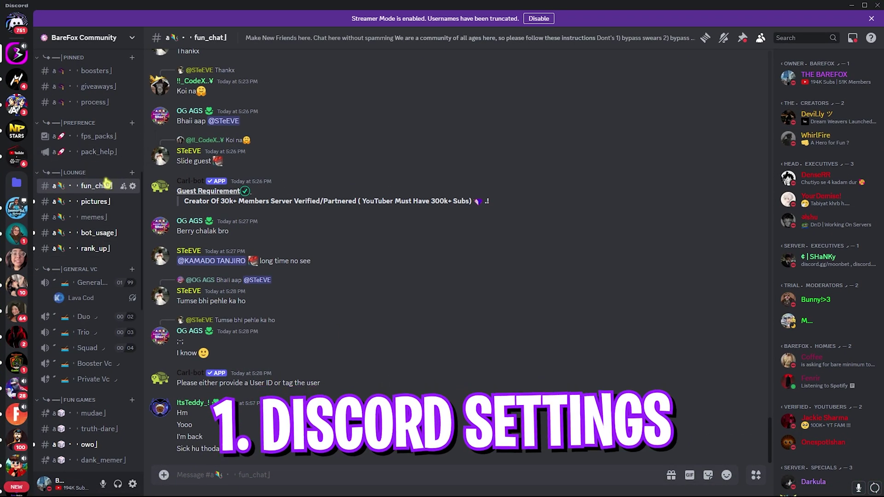
scroll(100, 277, up, 6)
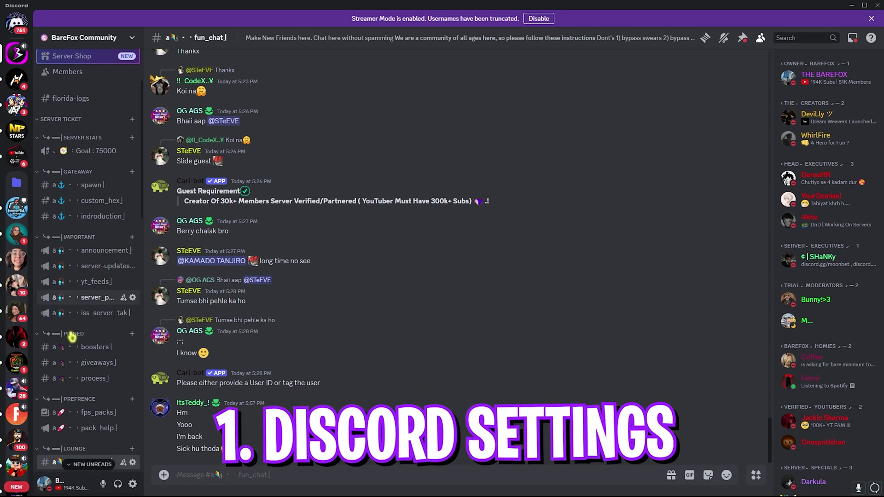
click(133, 484)
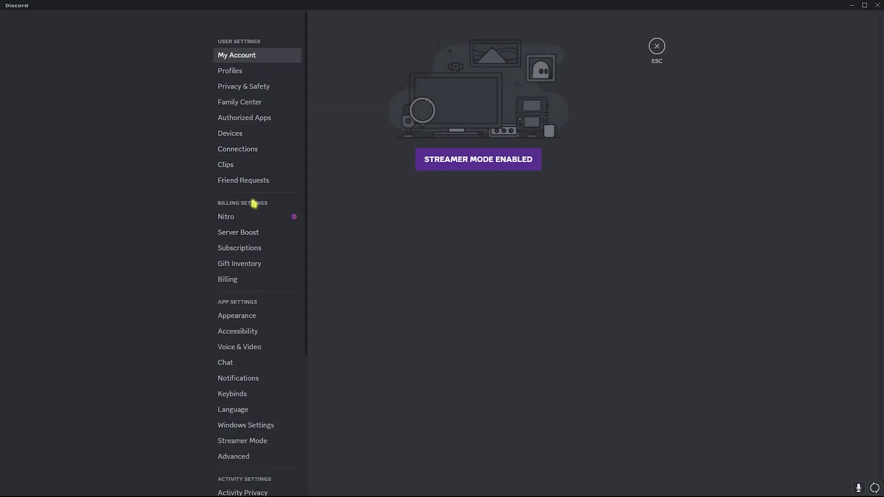
click(248, 314)
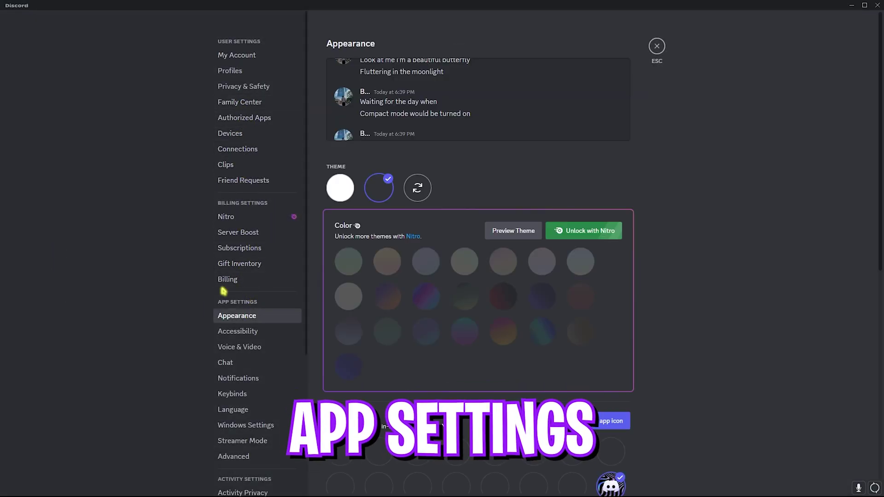
scroll(242, 301, down, 2)
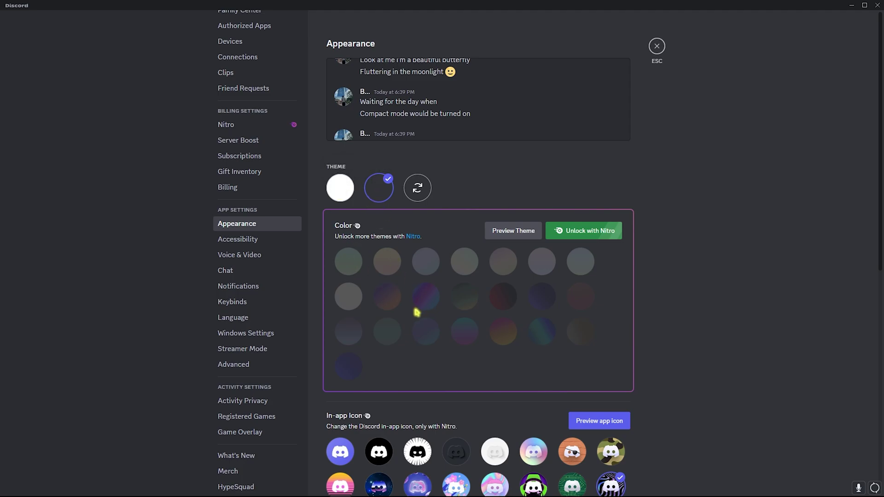
- Open the Accessibility settings and examine the reduced motion, GIF autoplay, animated emoji and sticker options
click(254, 243)
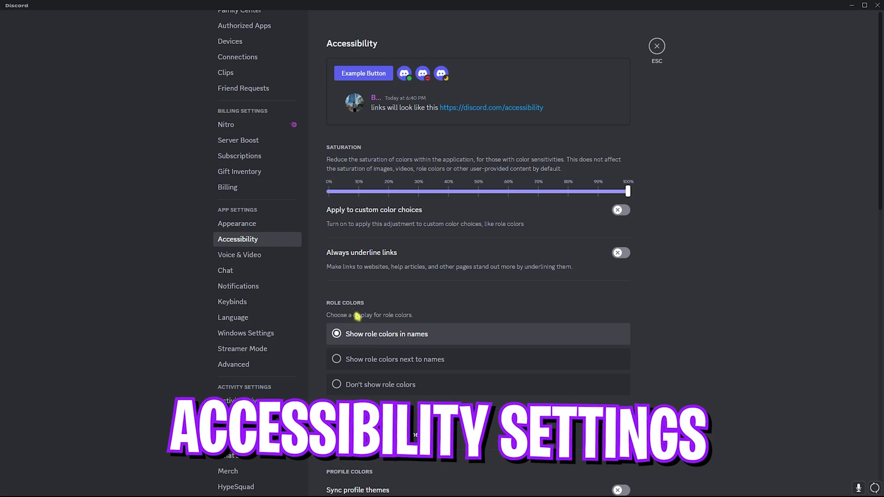
scroll(367, 327, down, 4)
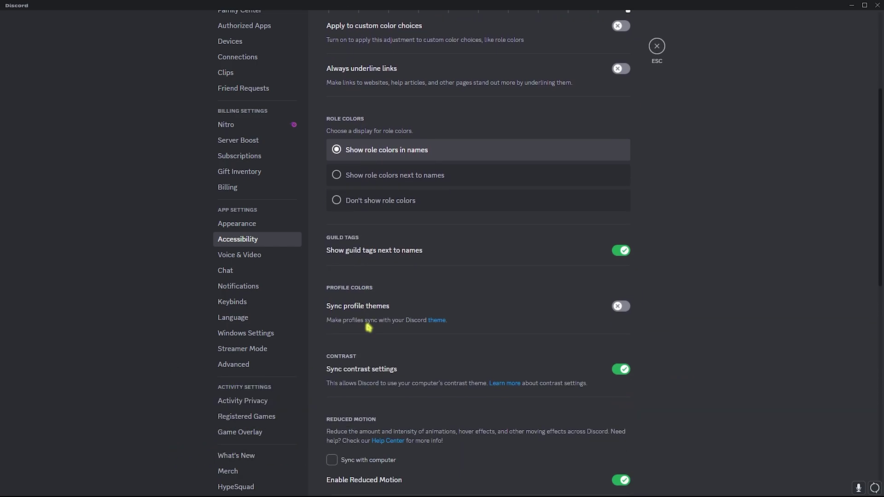
scroll(368, 326, down, 3)
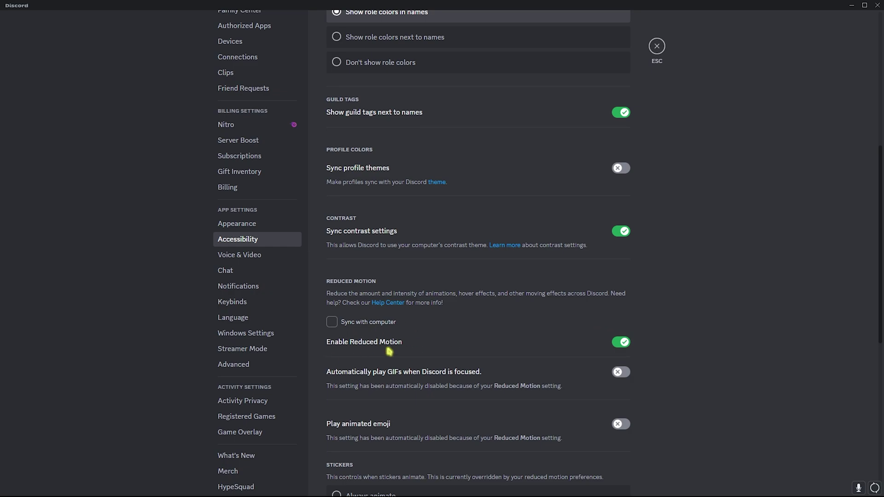
scroll(389, 351, down, 1)
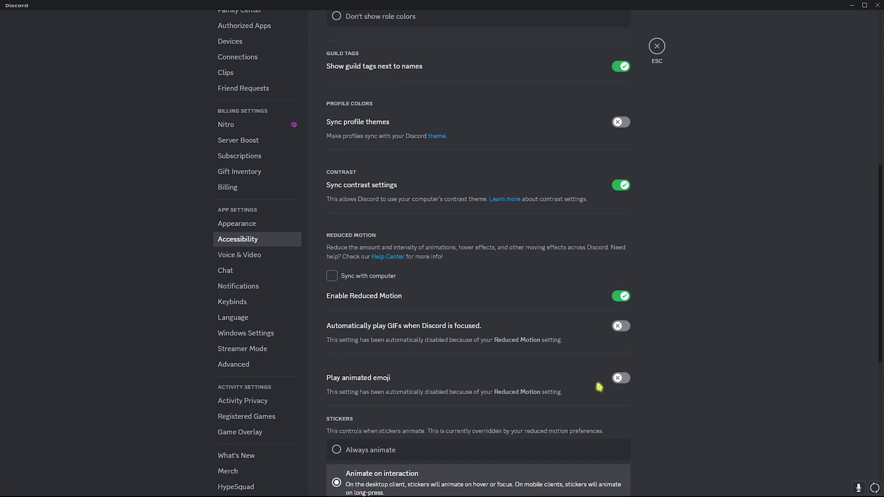
scroll(479, 374, down, 4)
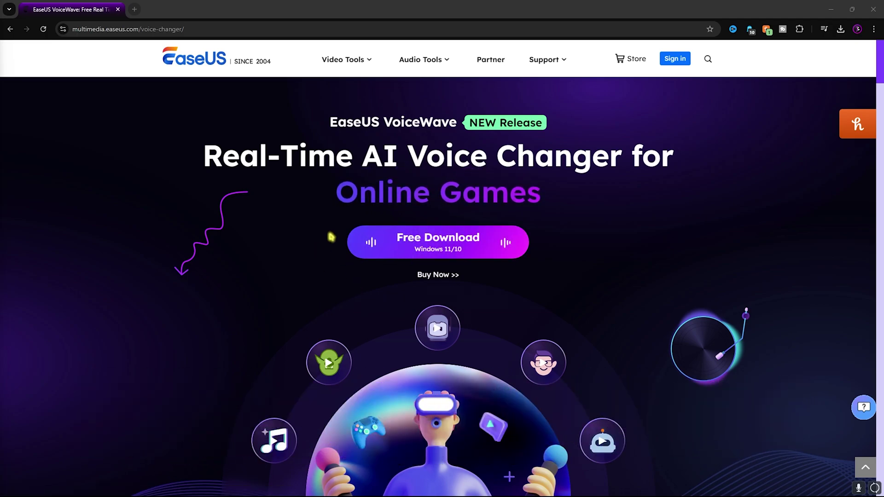
- Look over the EaseUS VoiceWave product page in the browser and return to its download section
scroll(341, 224, down, 2)
scroll(341, 224, down, 2)
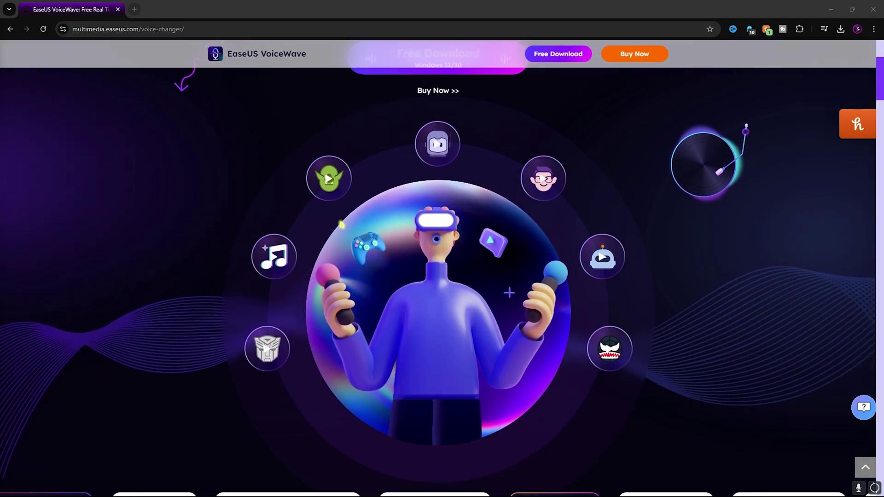
scroll(308, 240, up, 4)
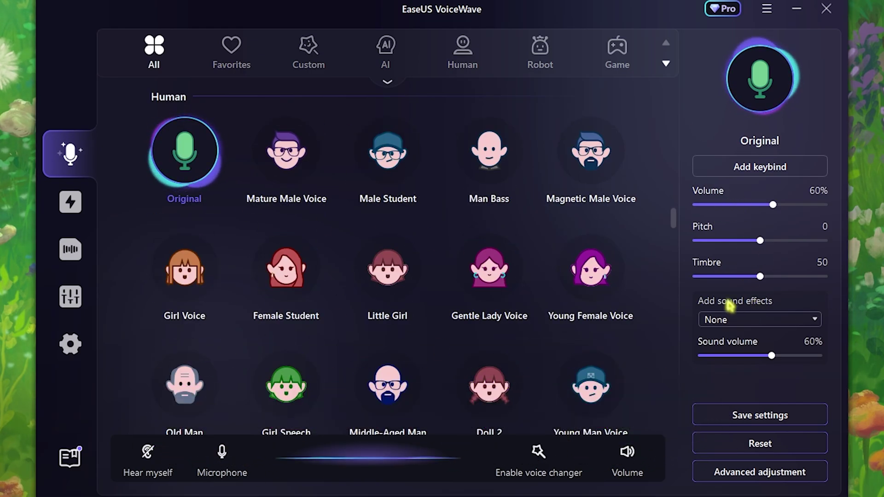
- In EaseUS VoiceWave, examine the sound effects available for the Original voice and its sound volume control
click(758, 322)
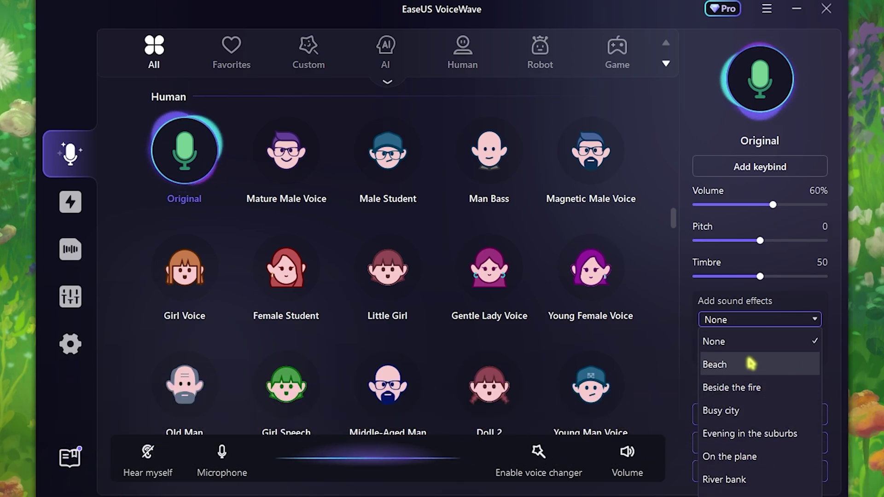
click(762, 326)
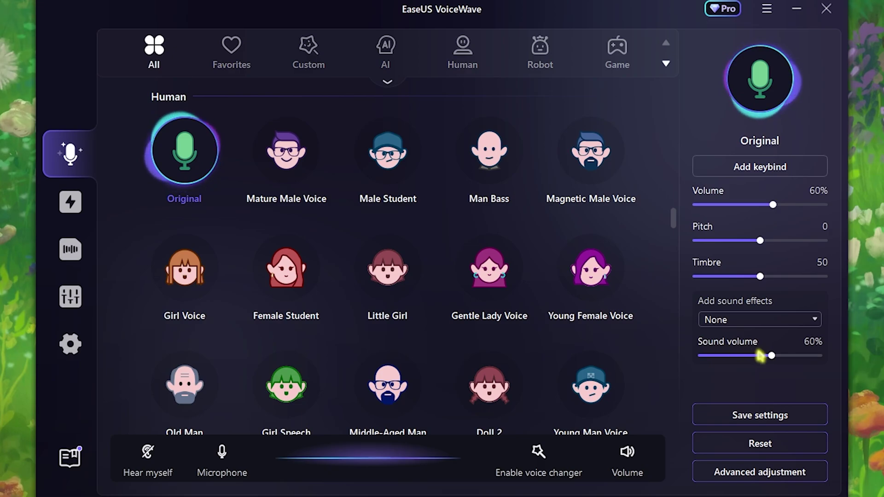
drag(772, 358, 771, 358)
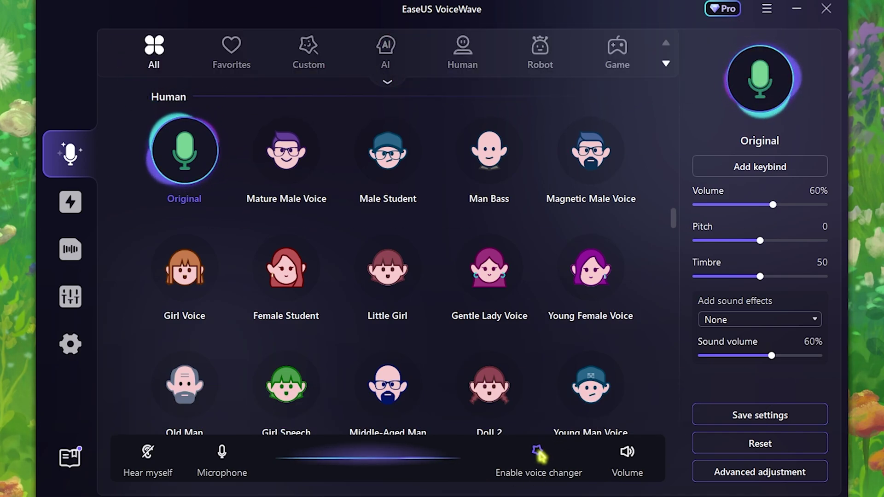
- Browse the voice library, select Mature Male Voice and set its pitch to -3
scroll(277, 322, down, 10)
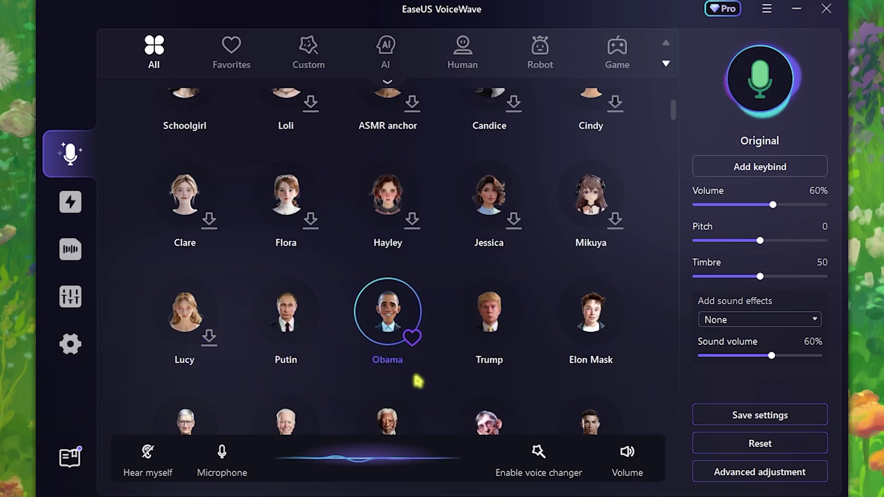
click(559, 313)
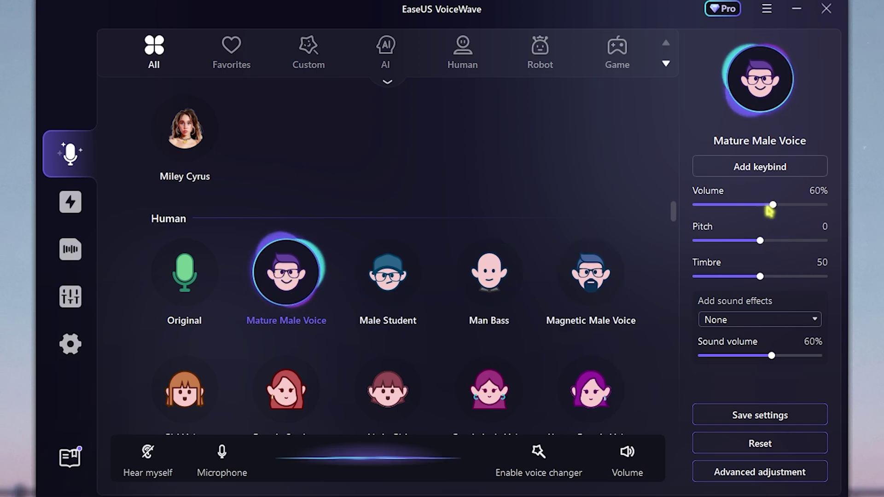
click(750, 241)
key(Left)
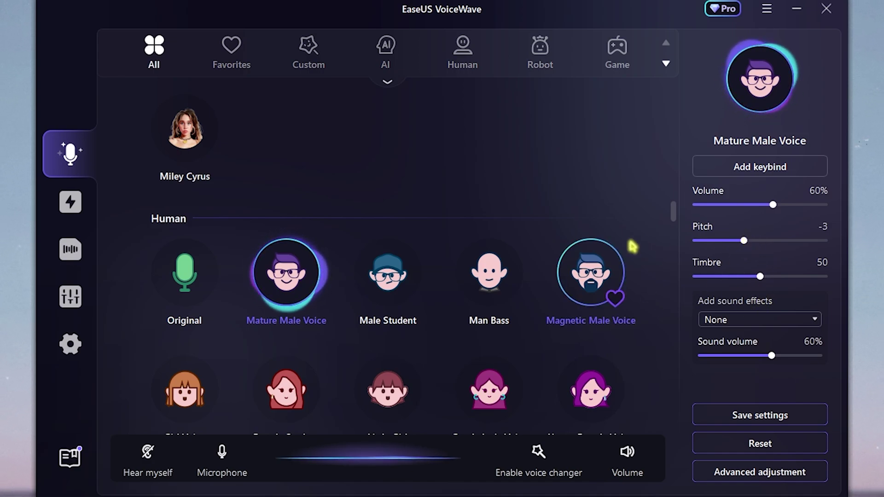
- Browse the remaining voices below the Human category
scroll(461, 299, down, 2)
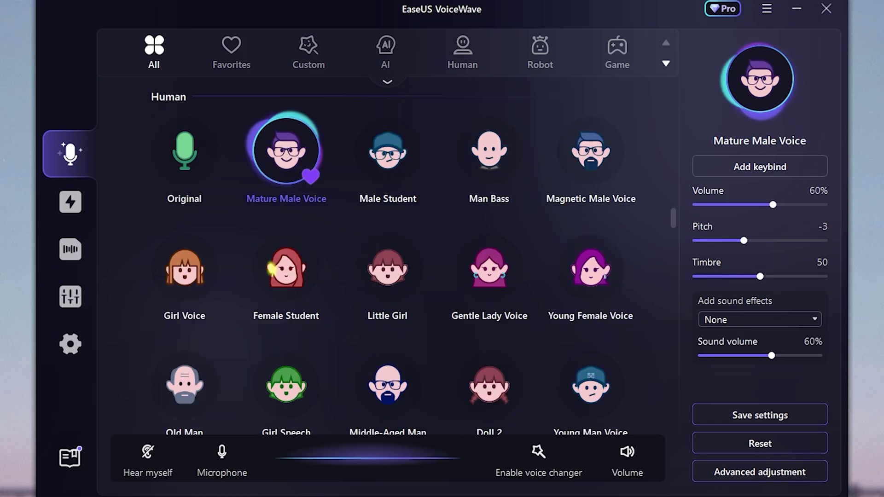
scroll(434, 285, down, 5)
click(387, 293)
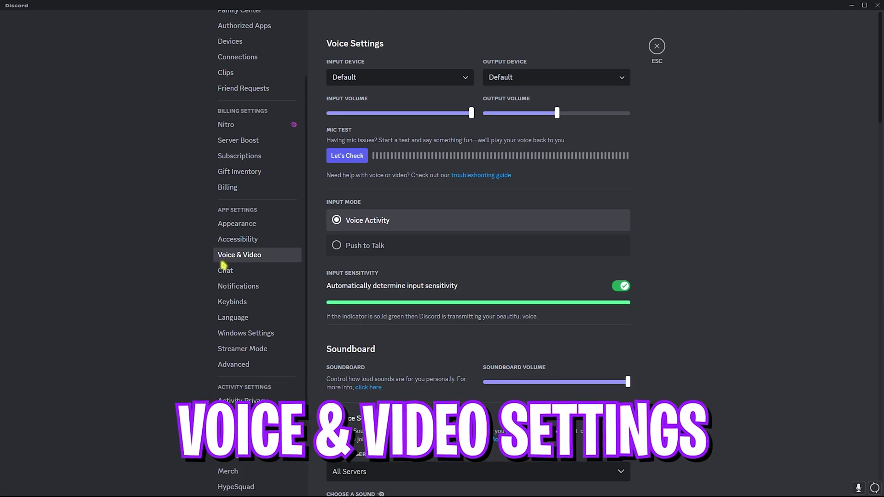
- Switch to Discord's Voice & Video settings and examine the advanced options from video codec and hardware acceleration through debugging
scroll(460, 286, down, 5)
scroll(455, 288, down, 11)
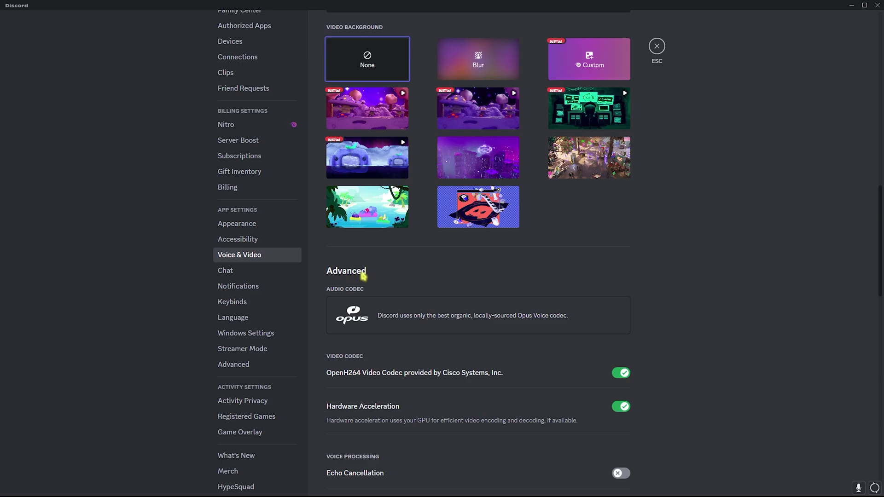
scroll(392, 287, down, 3)
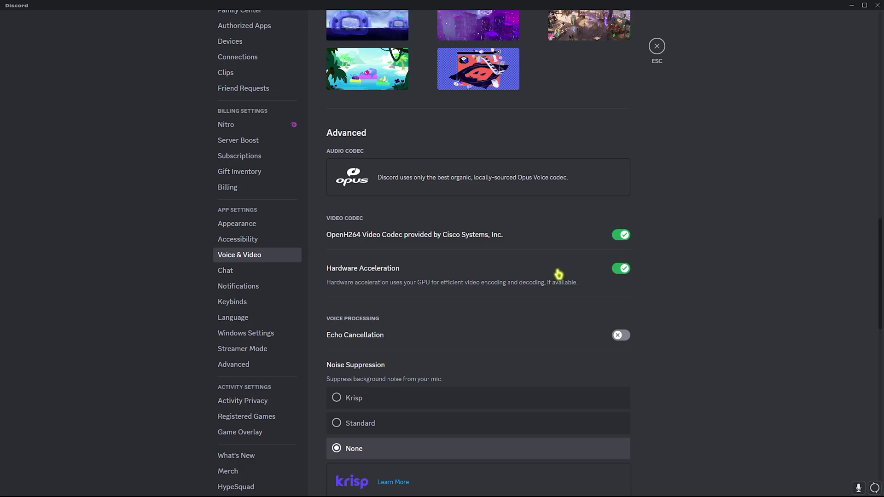
scroll(527, 256, down, 10)
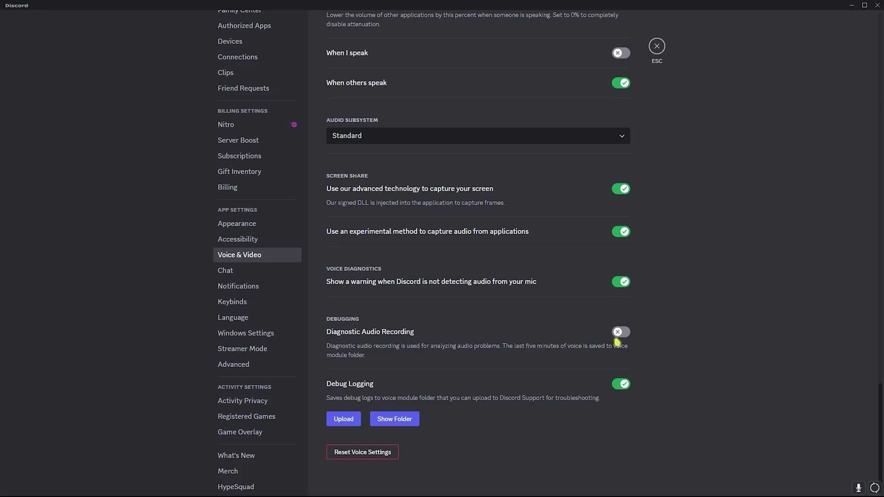
- Check the Notifications, Windows Settings and Advanced pages of the Discord app settings
click(235, 287)
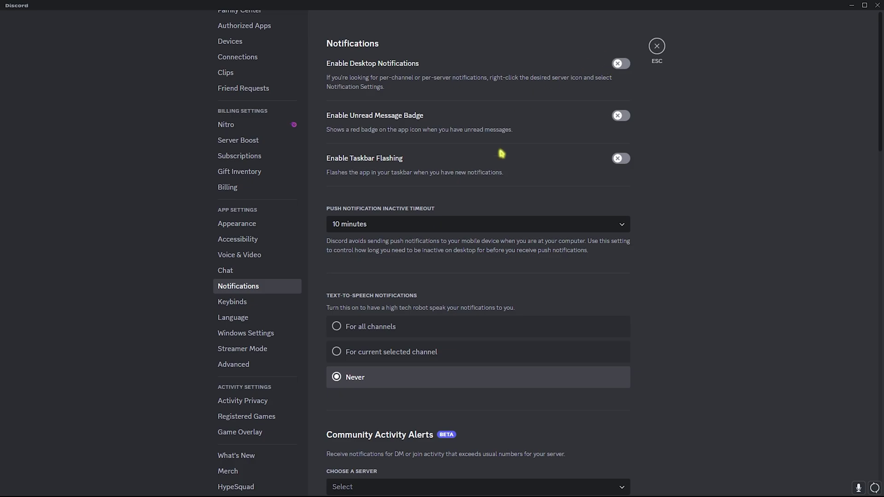
scroll(502, 152, down, 5)
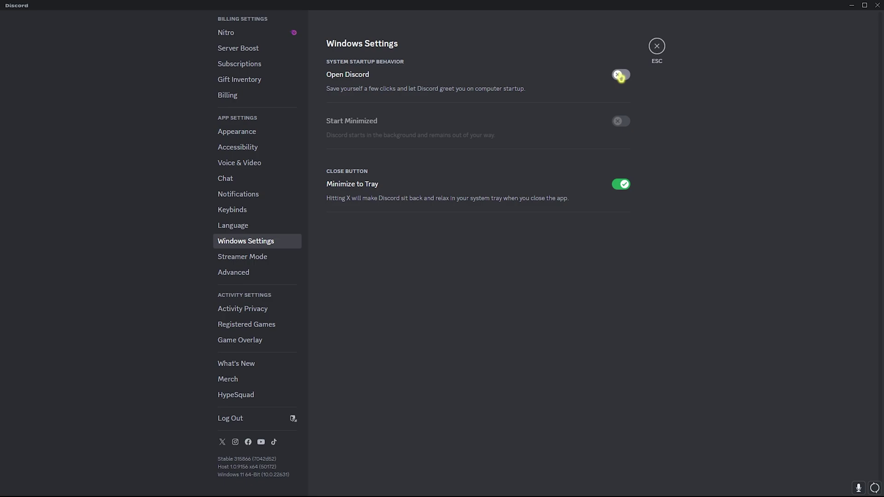
click(238, 274)
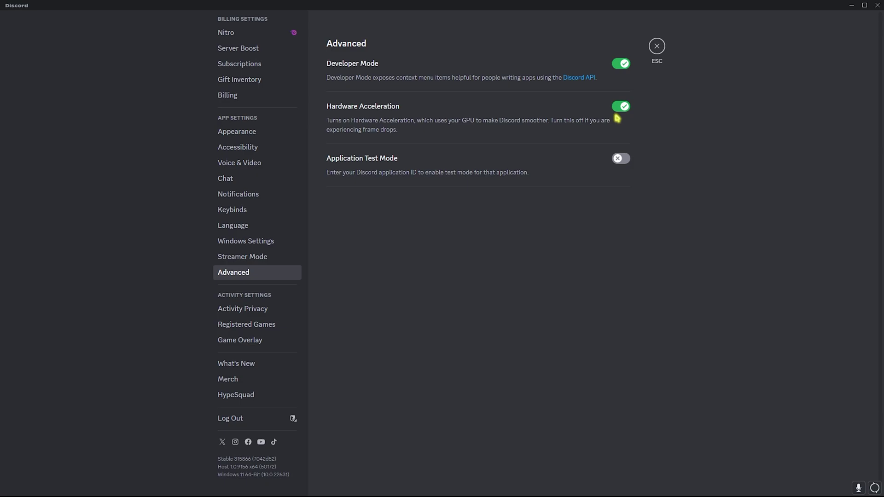
- Check the Activity Privacy and Game Overlay settings, and close the user settings
click(237, 307)
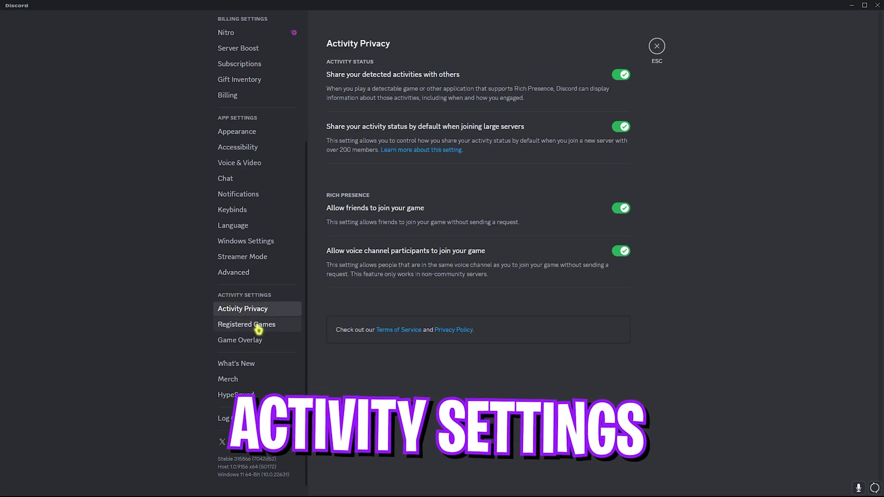
click(230, 340)
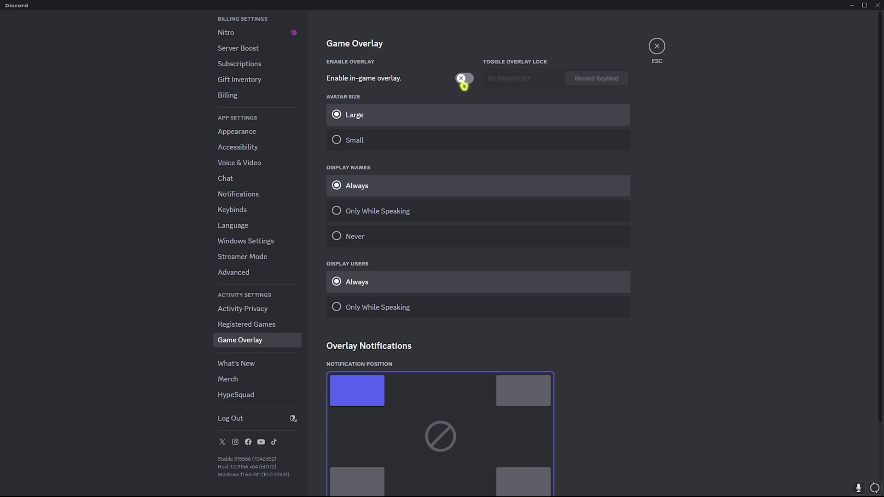
scroll(401, 220, down, 2)
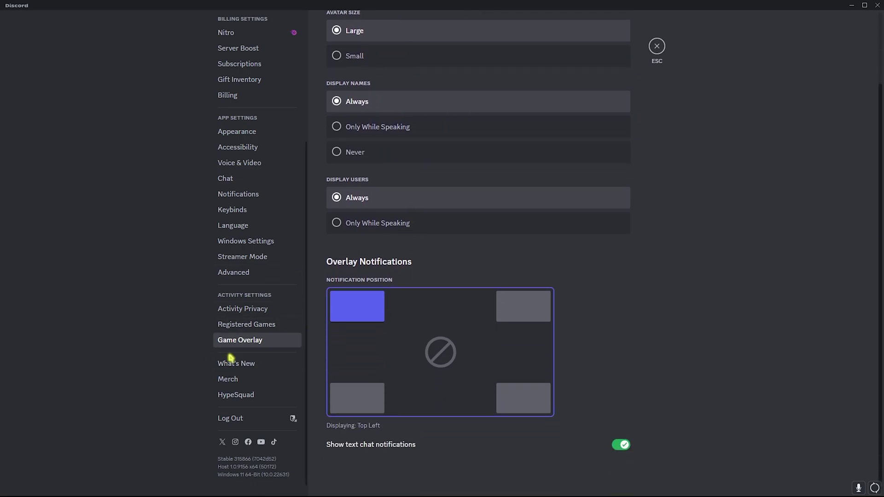
scroll(231, 357, up, 4)
click(657, 46)
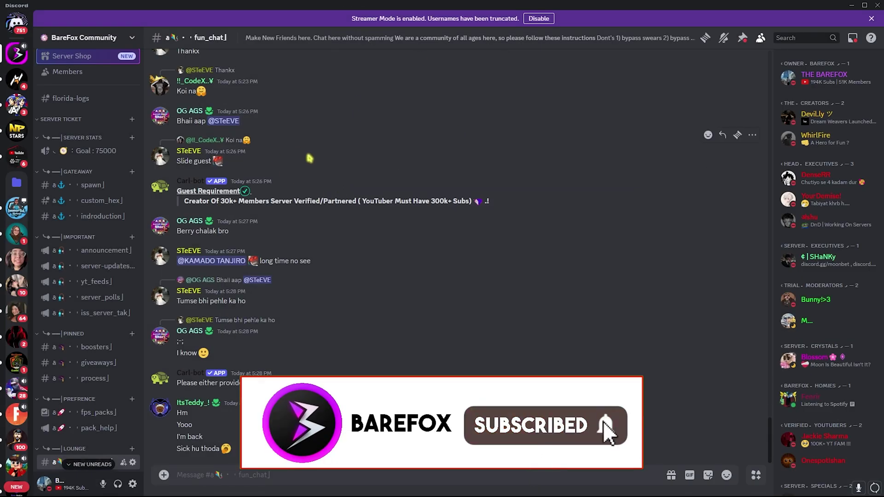
scroll(119, 178, down, 1)
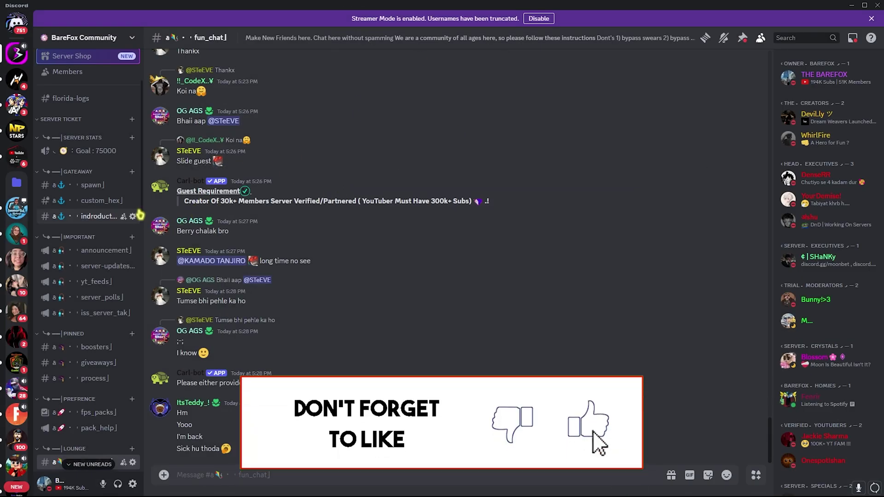
scroll(120, 178, up, 3)
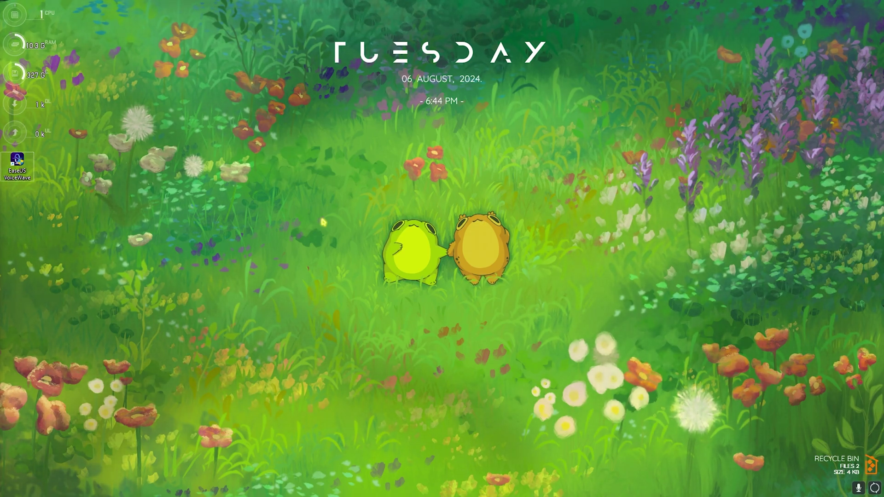
- Search Windows for "local gro", open the Local Group Policy Editor, and widen its policy tree
key(super)
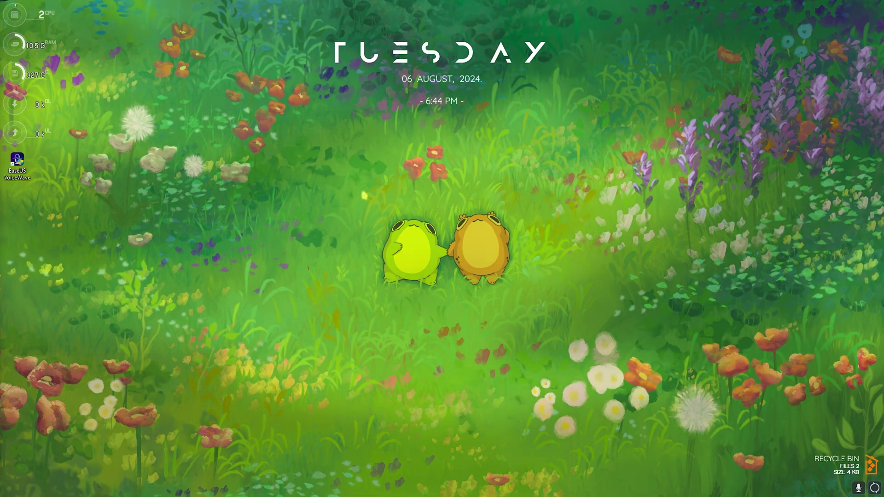
key(super)
key(super+s)
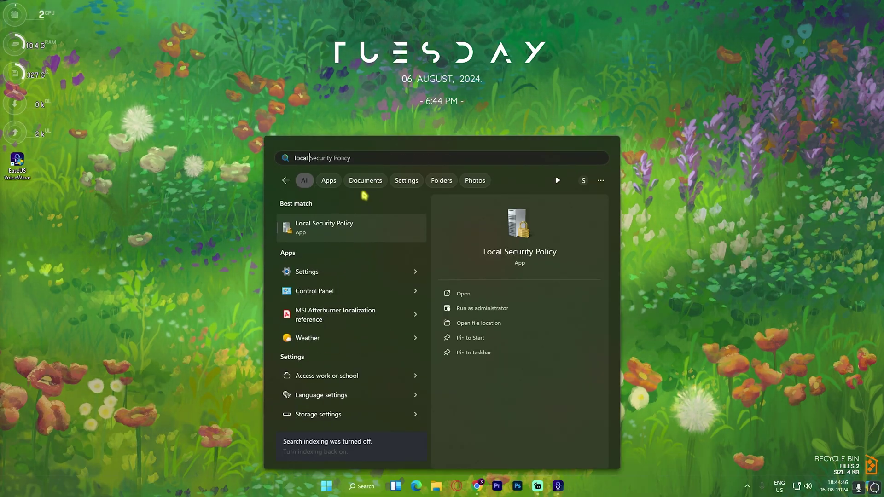
text(local gro)
click(316, 232)
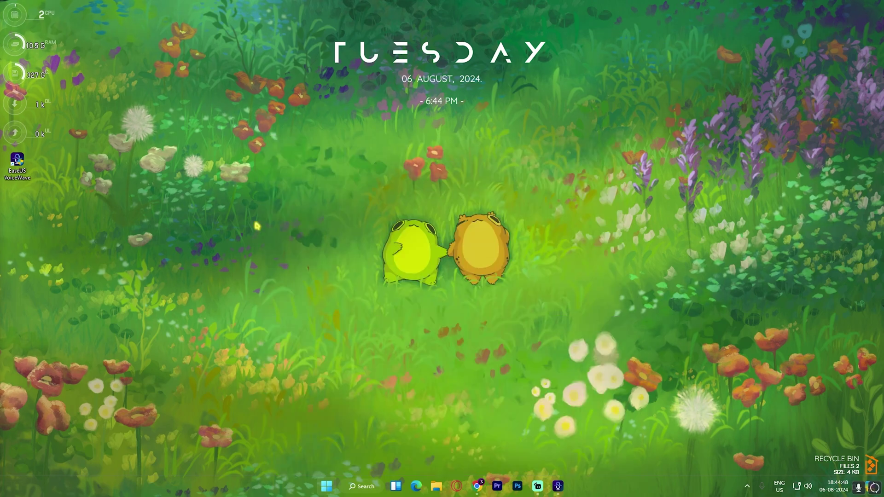
click(389, 78)
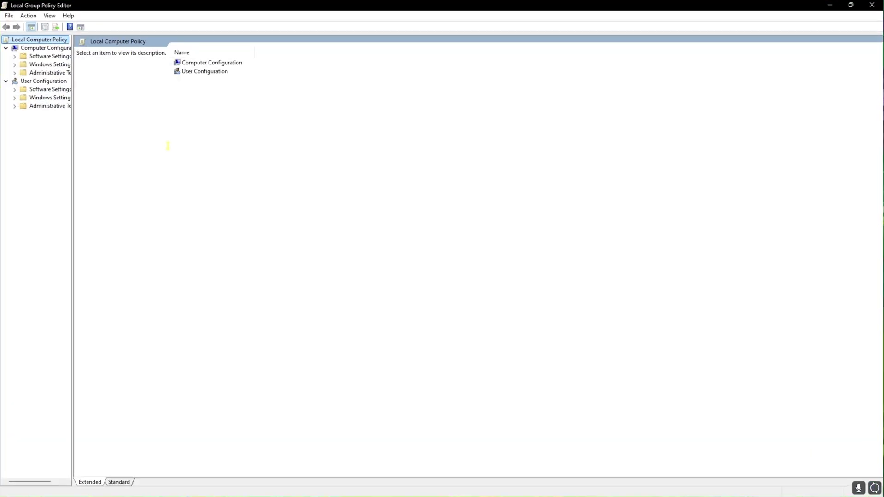
drag(73, 124, 168, 124)
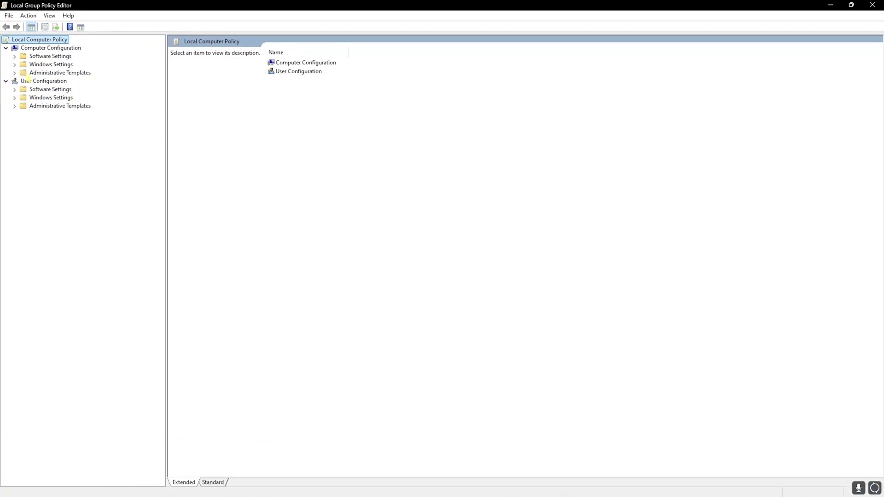
- Show the App Privacy policies under Windows Components in the Computer Configuration administrative templates
click(15, 72)
click(23, 139)
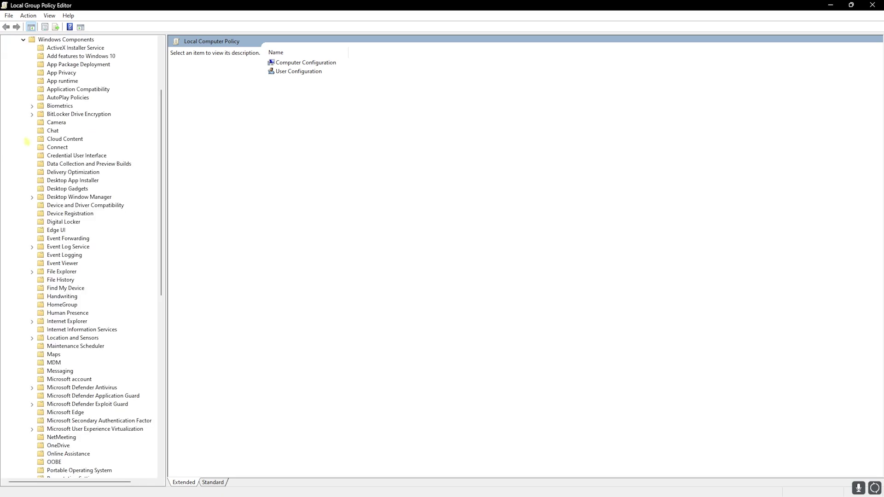
click(68, 74)
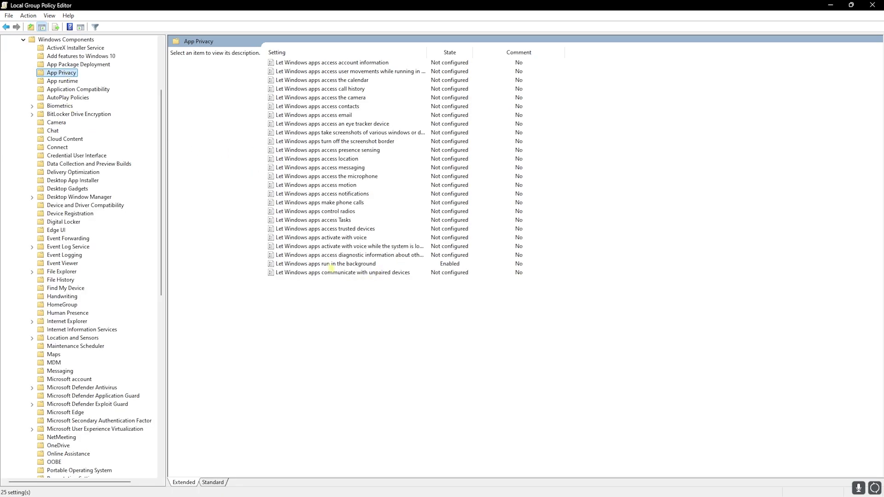
- Set the default for all apps to Force Deny in the "Let Windows apps run in the background" policy, and close the policy editor
click(331, 264)
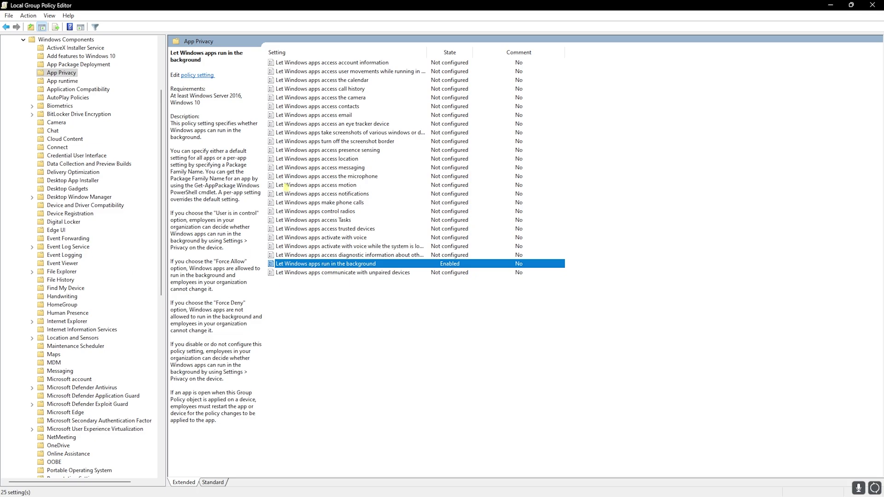
double_click(450, 266)
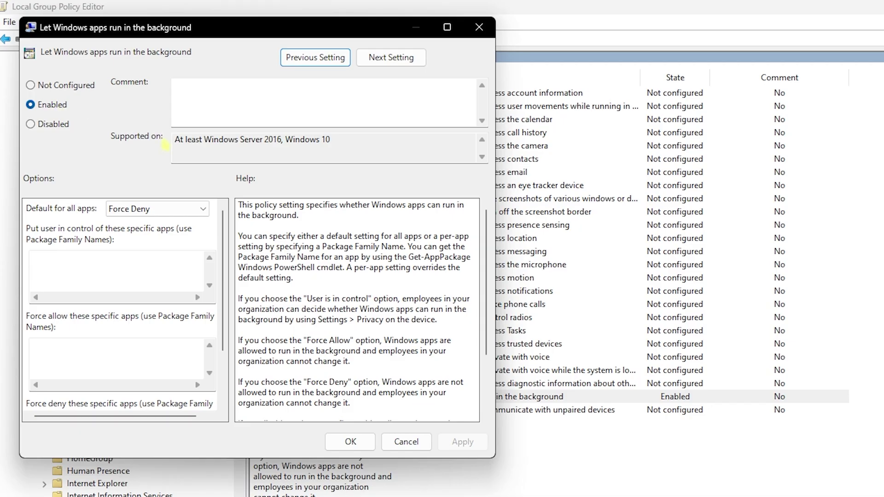
click(133, 209)
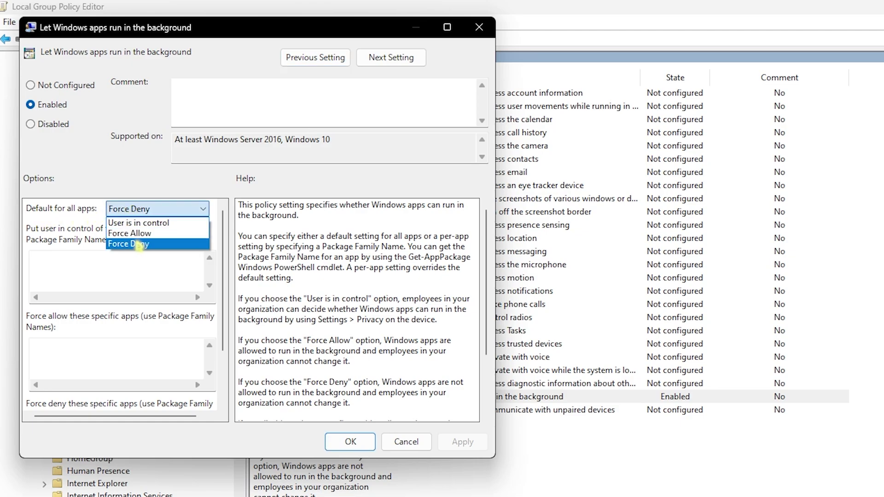
click(131, 246)
click(463, 442)
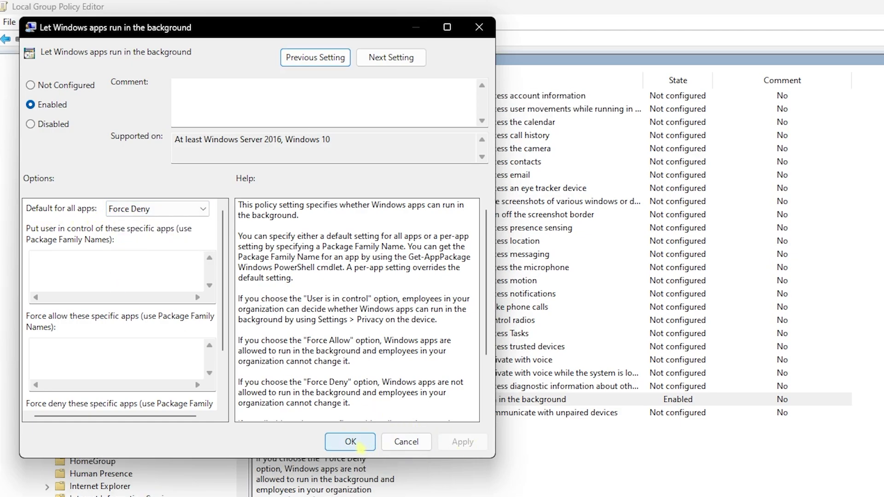
click(351, 441)
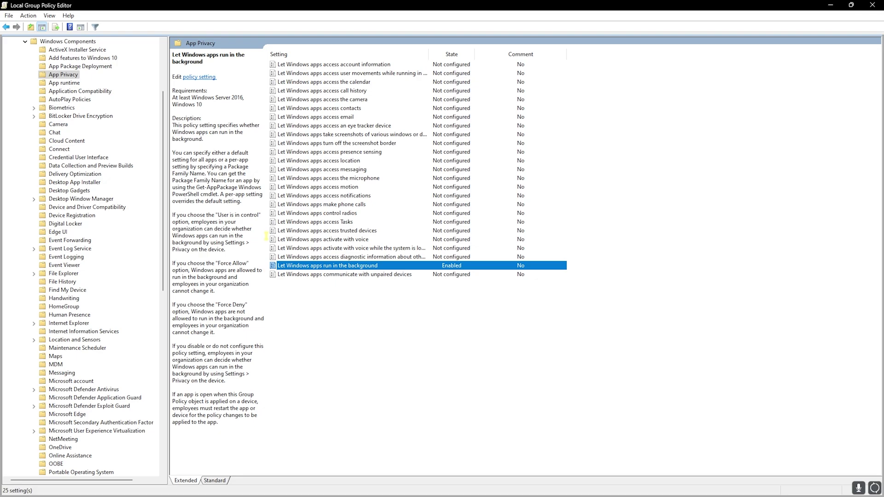
click(872, 5)
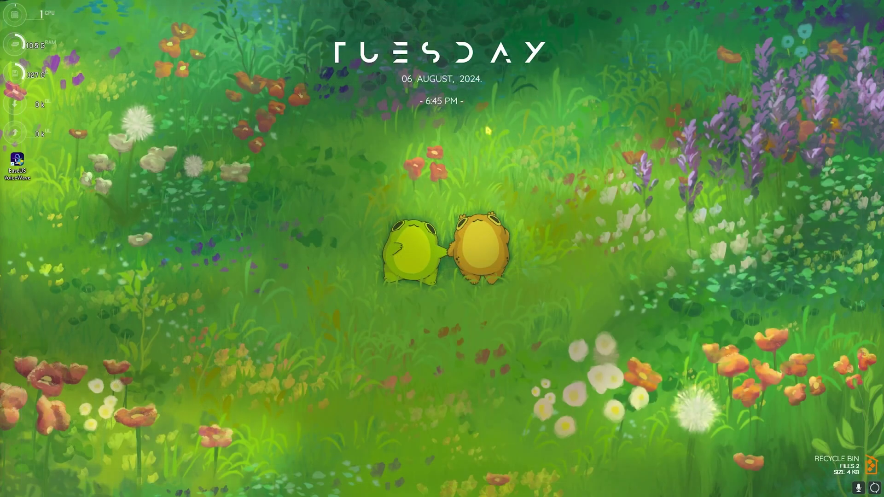